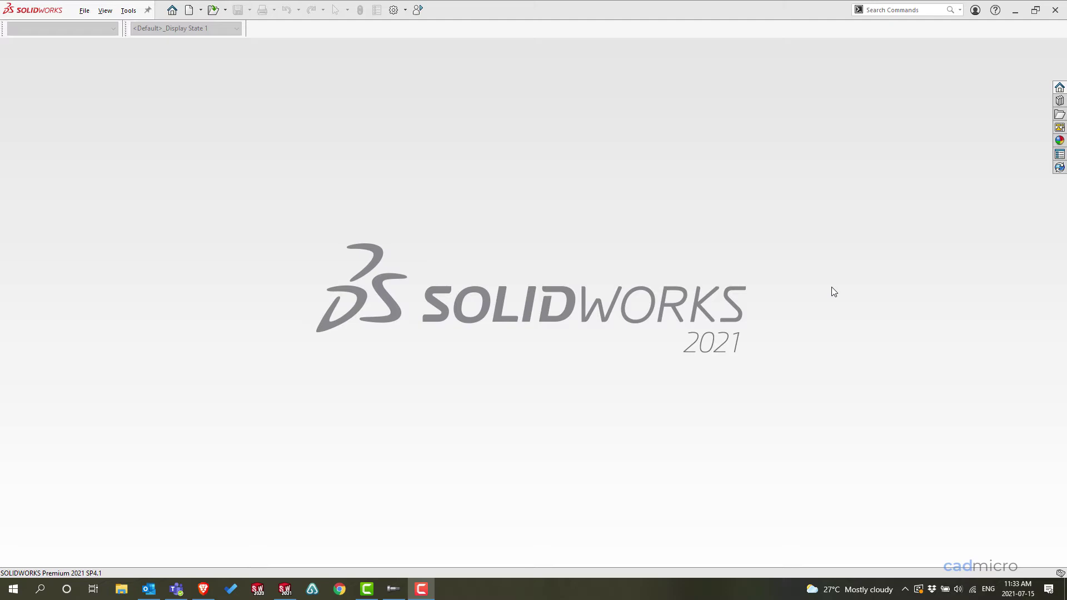
Launch Toolbox Settings 2021 from a Windows Start search for 'tool'.
key("super")
type("tool")
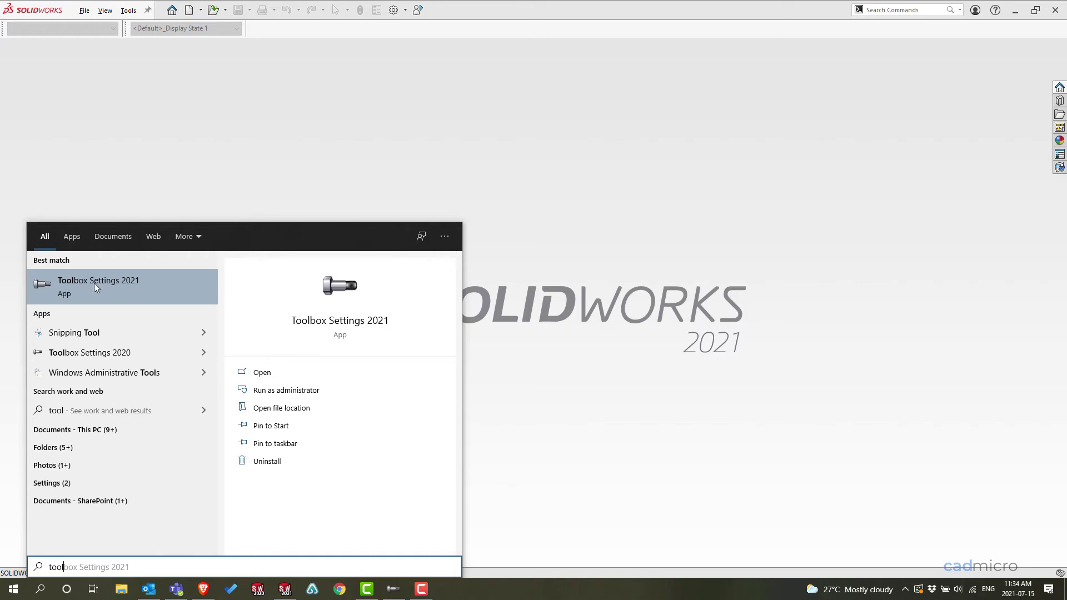
left_click(147, 283)
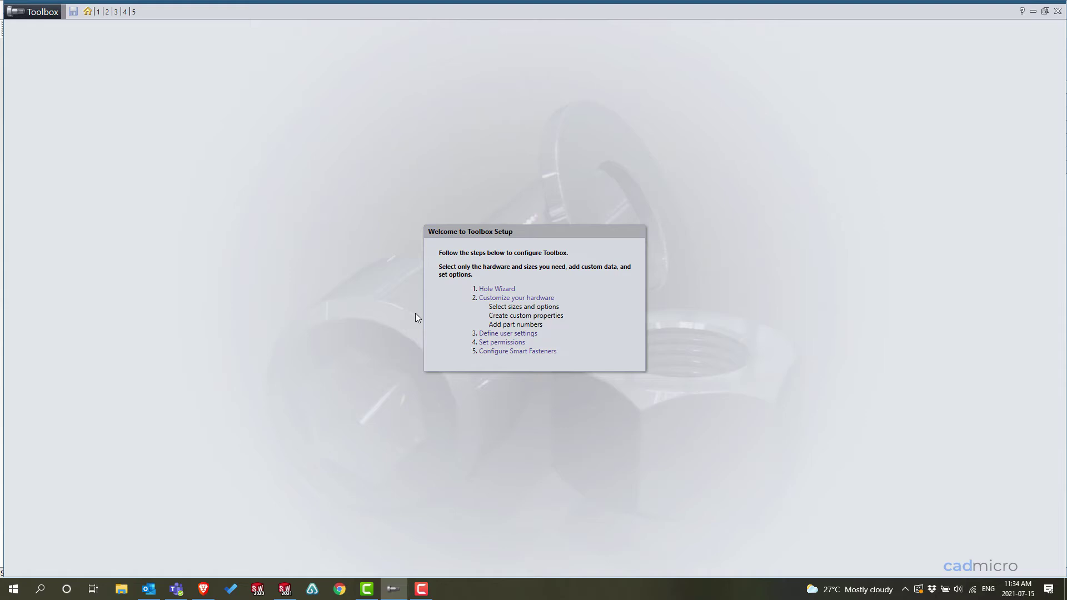
Under Customize Hardware, add custom property 'Material' as a List linked to SOLIDWORKS Materials.
left_click(494, 304)
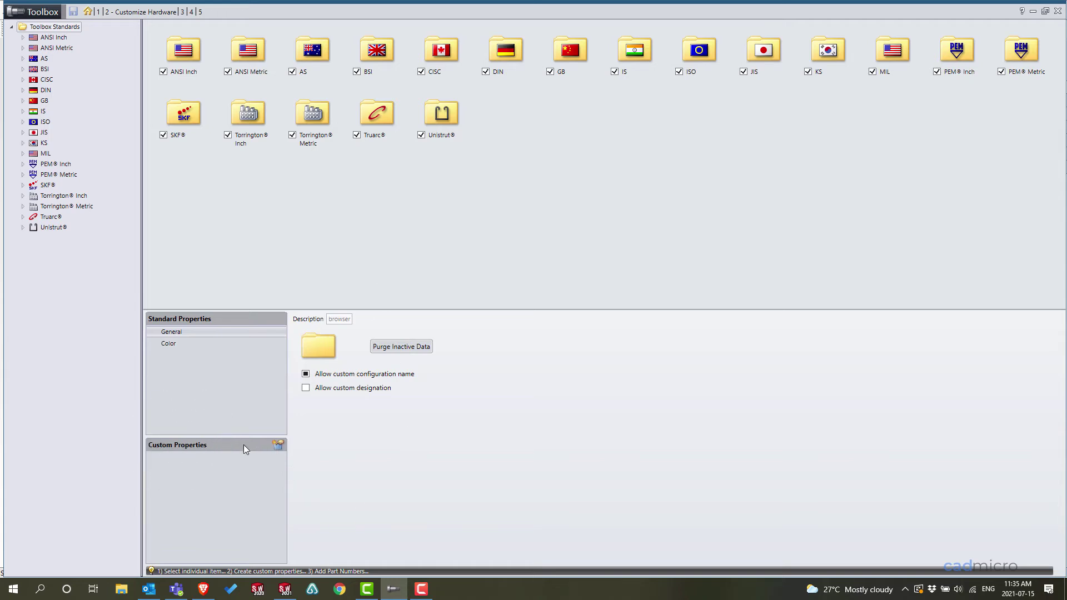
left_click(279, 446)
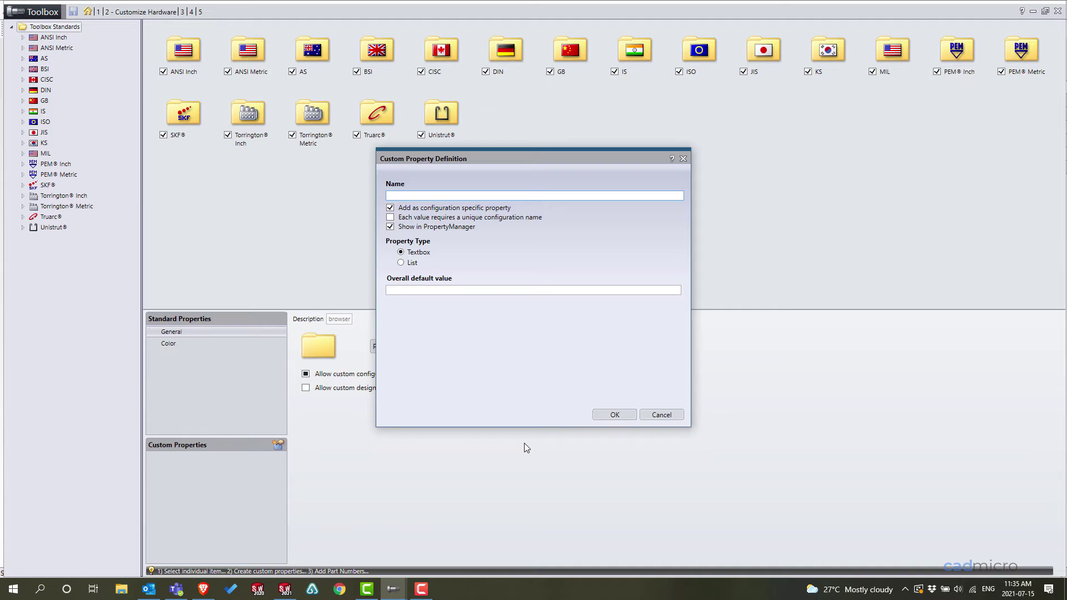
type("Material")
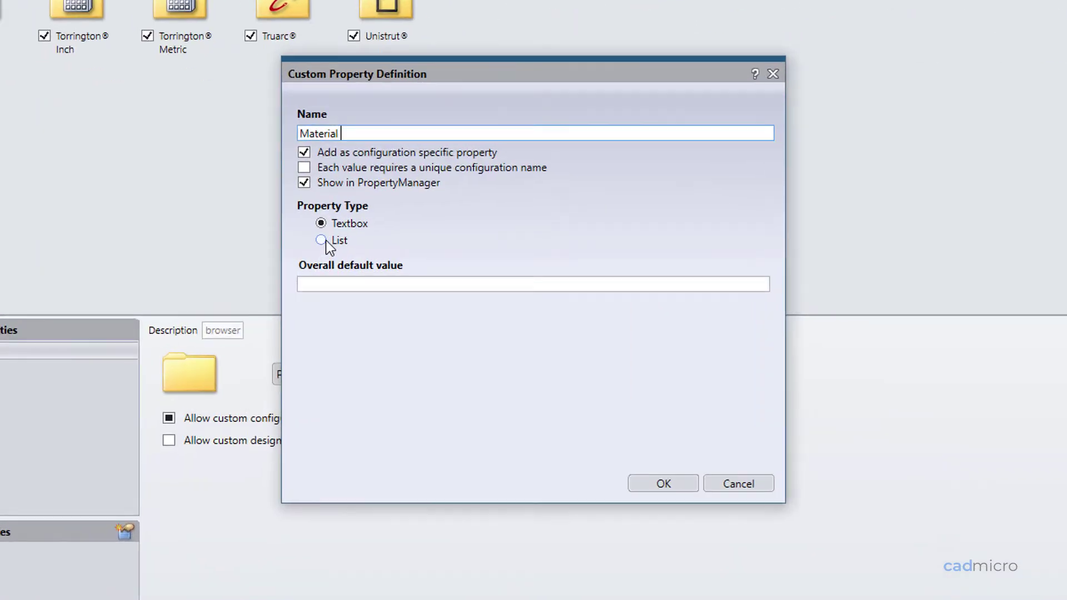
left_click(325, 239)
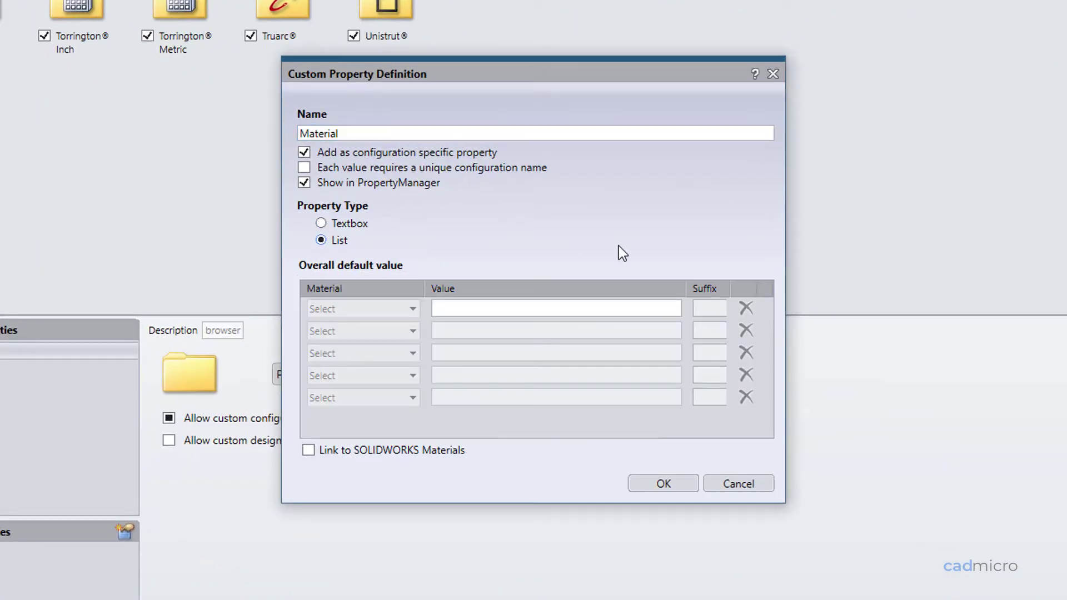
left_click(335, 454)
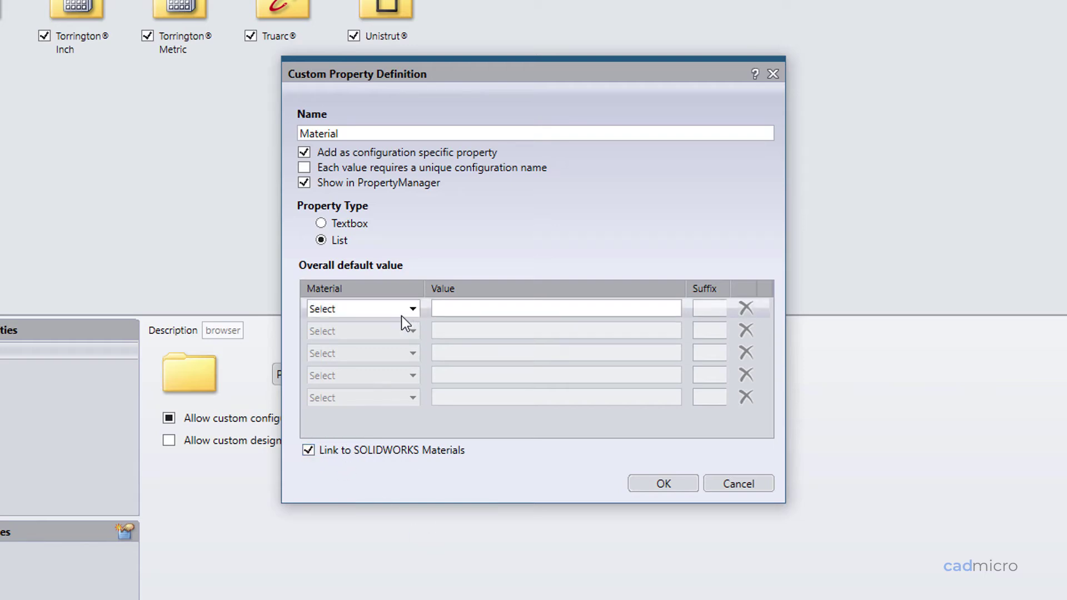
Choose Plain Carbon Steel, ABS PC, Brass and Rubber in the four Material rows.
left_click(403, 310)
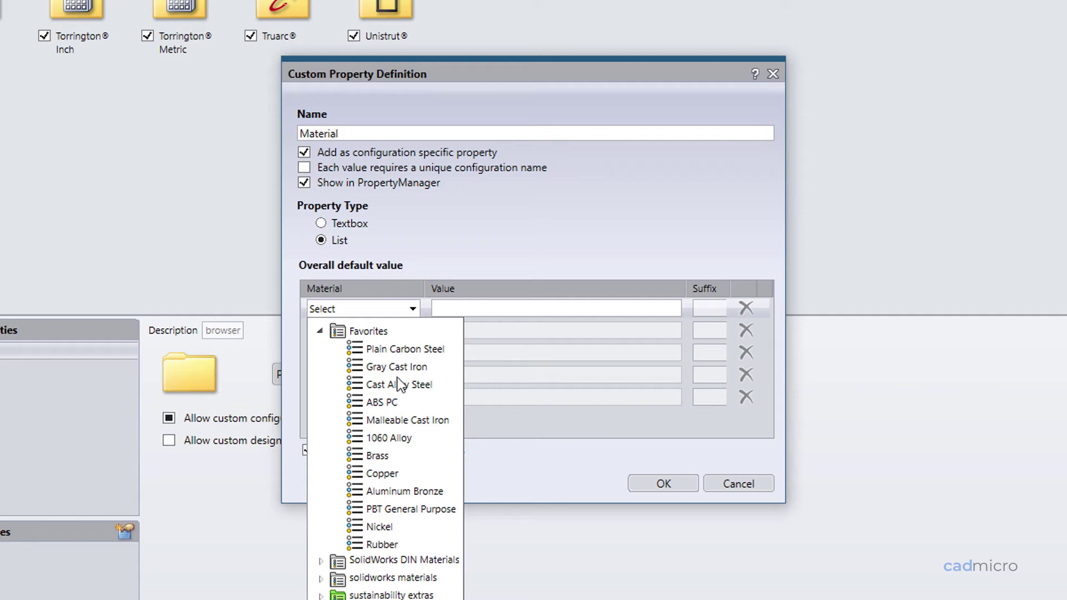
left_click(398, 350)
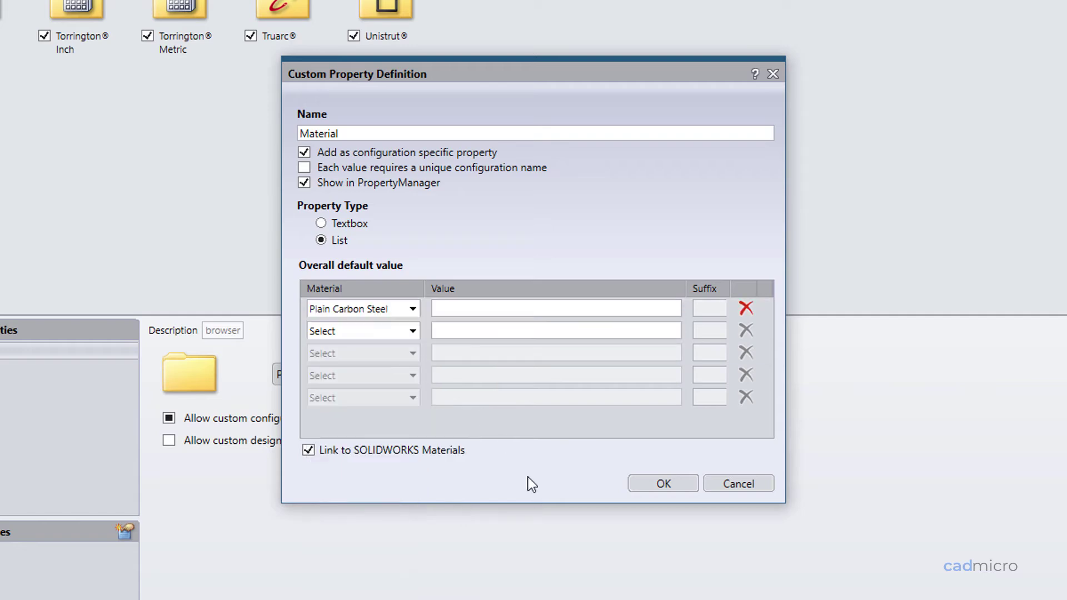
left_click(366, 334)
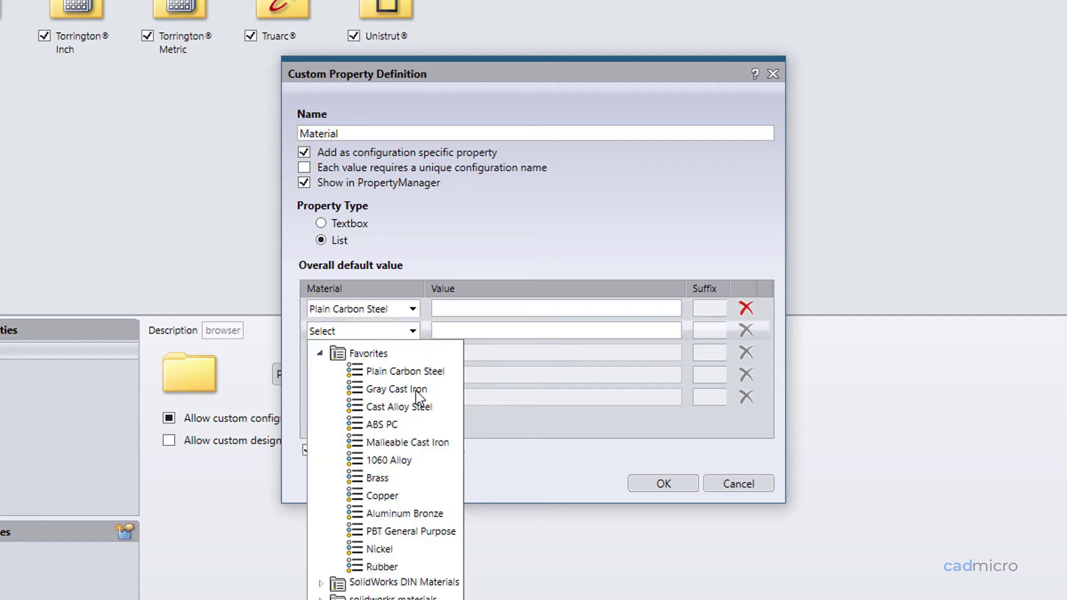
left_click(379, 426)
left_click(366, 354)
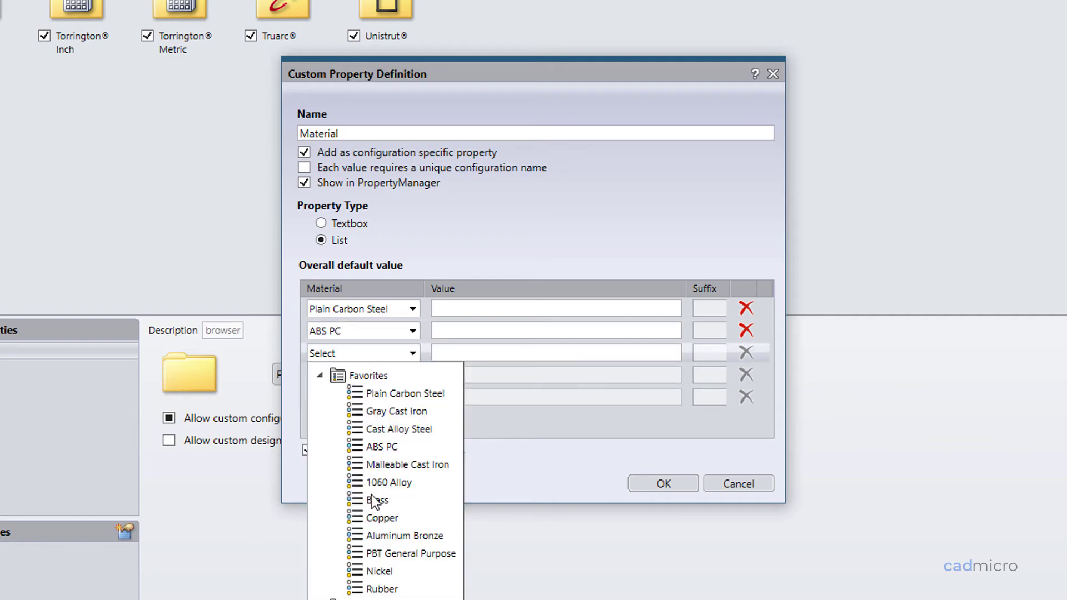
left_click(372, 502)
left_click(369, 381)
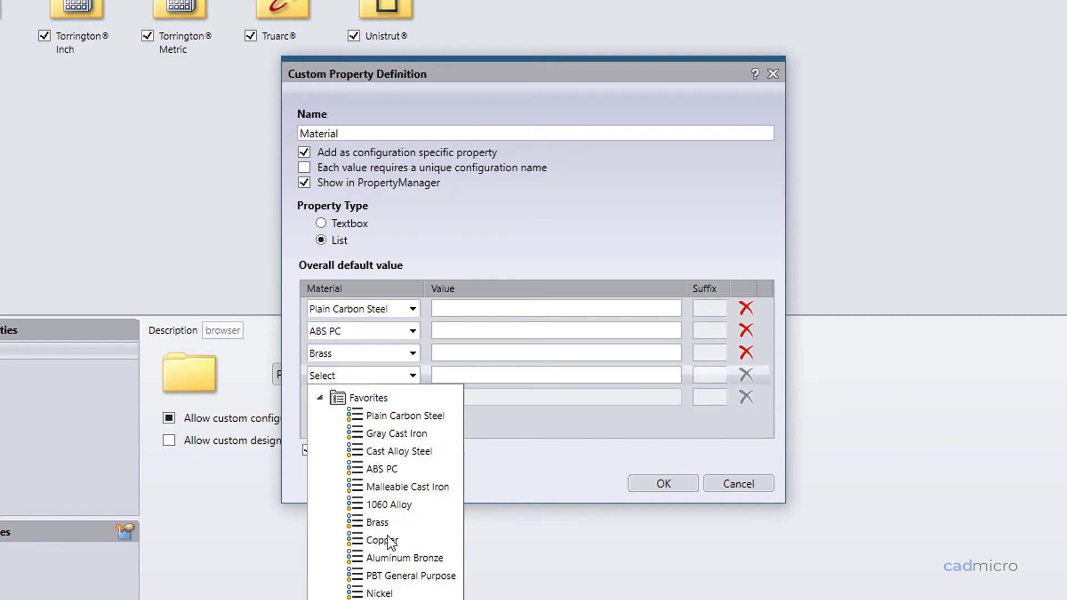
left_click(381, 599)
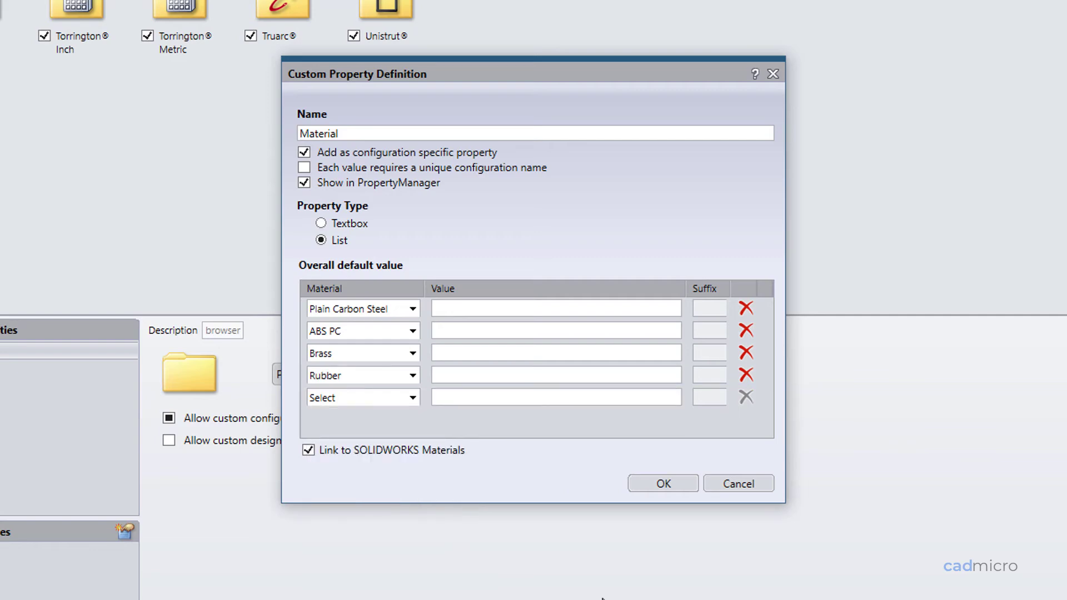
Give the materials the values PCS, ABS, Brass and RU, and confirm the property.
left_click(471, 311)
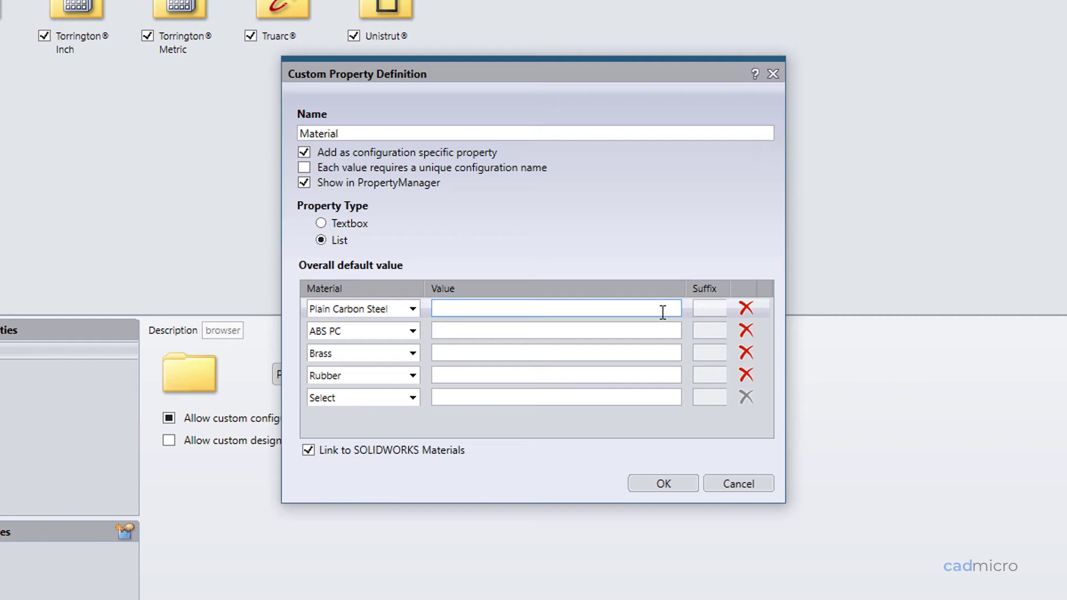
type("PCS")
left_click(662, 328)
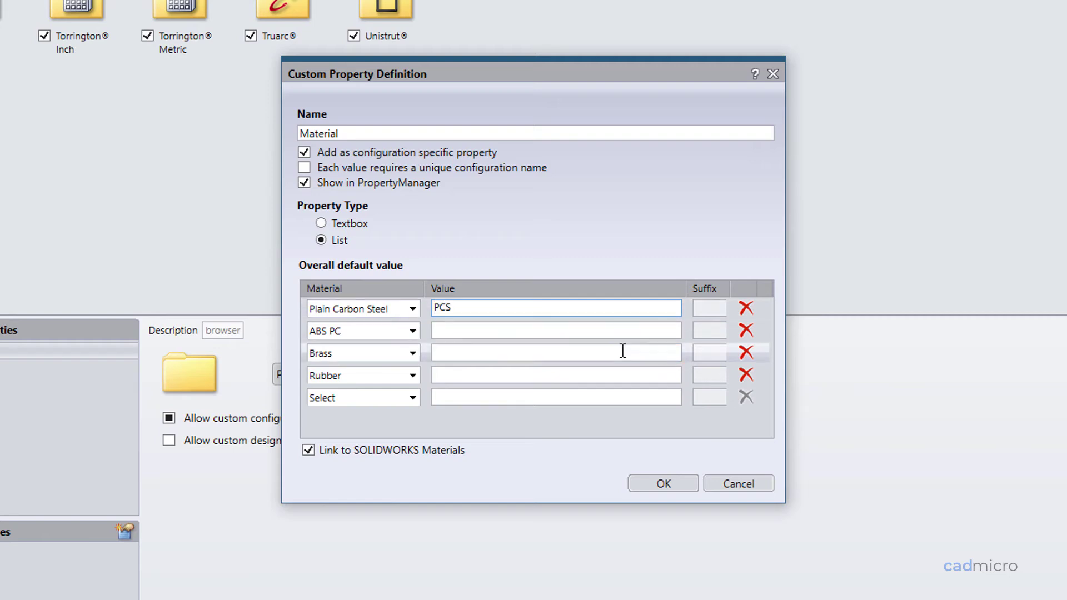
type("ABS")
key("Tab")
type("Br")
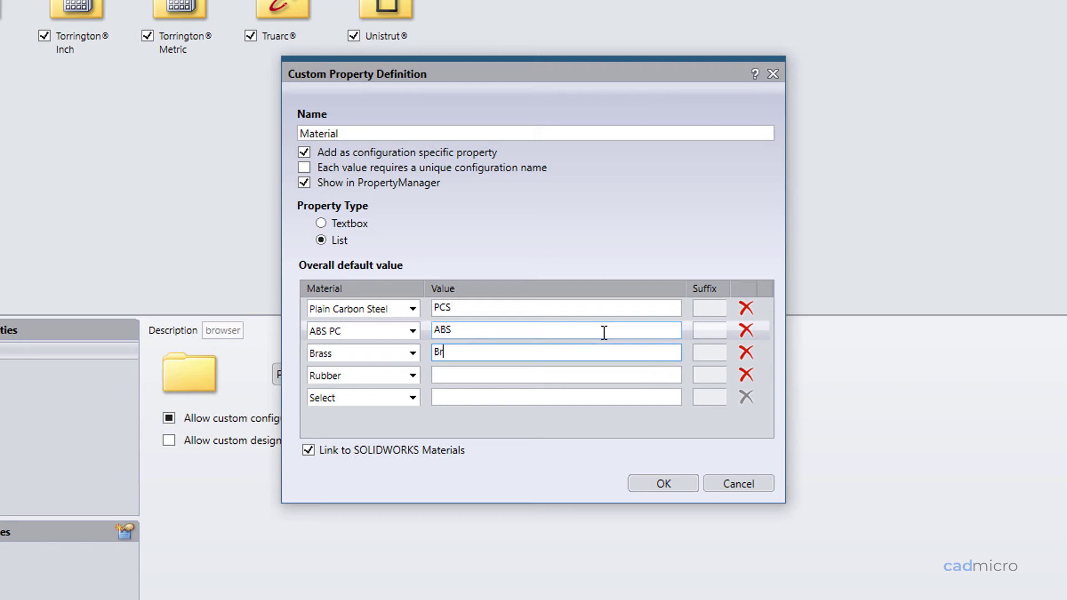
type("ass")
key("Tab")
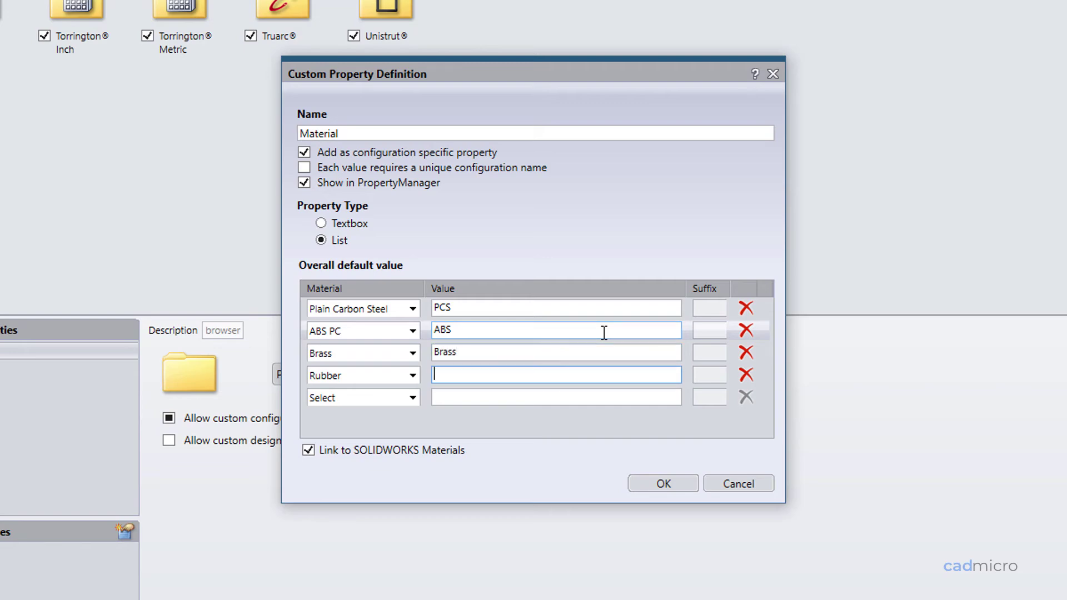
type("RU")
key("Tab")
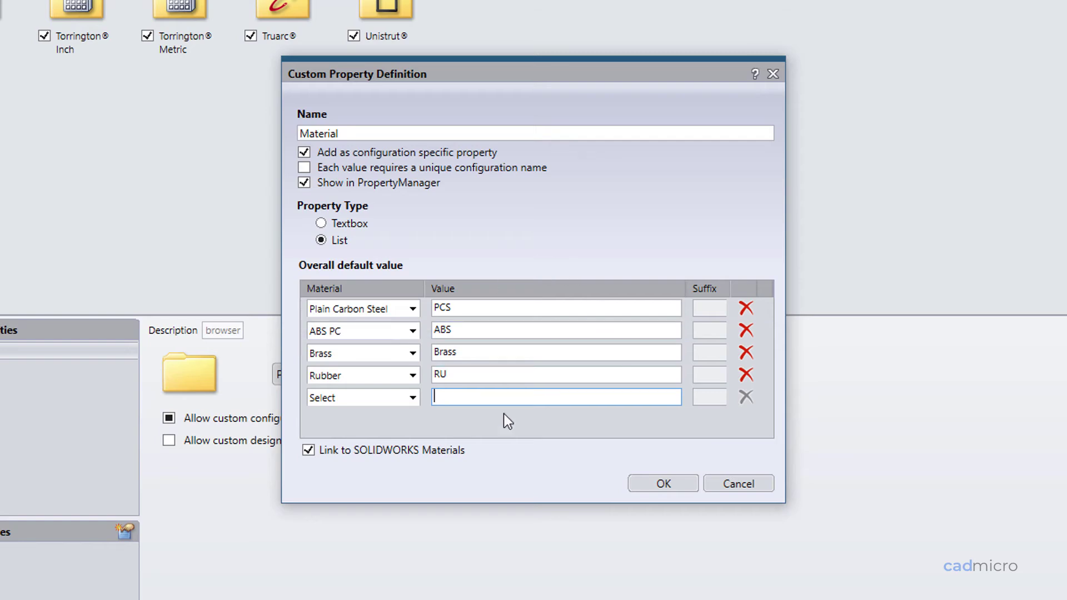
left_click(667, 483)
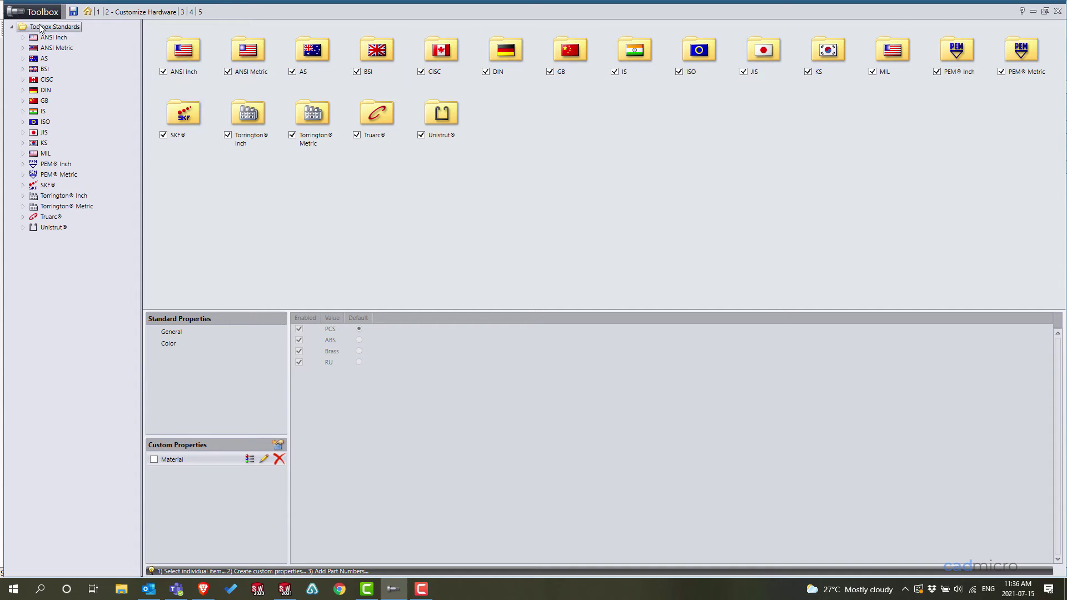
Browse Truarc > Retaining Rings > Internal, then go back up to the Truarc level.
left_click(153, 460)
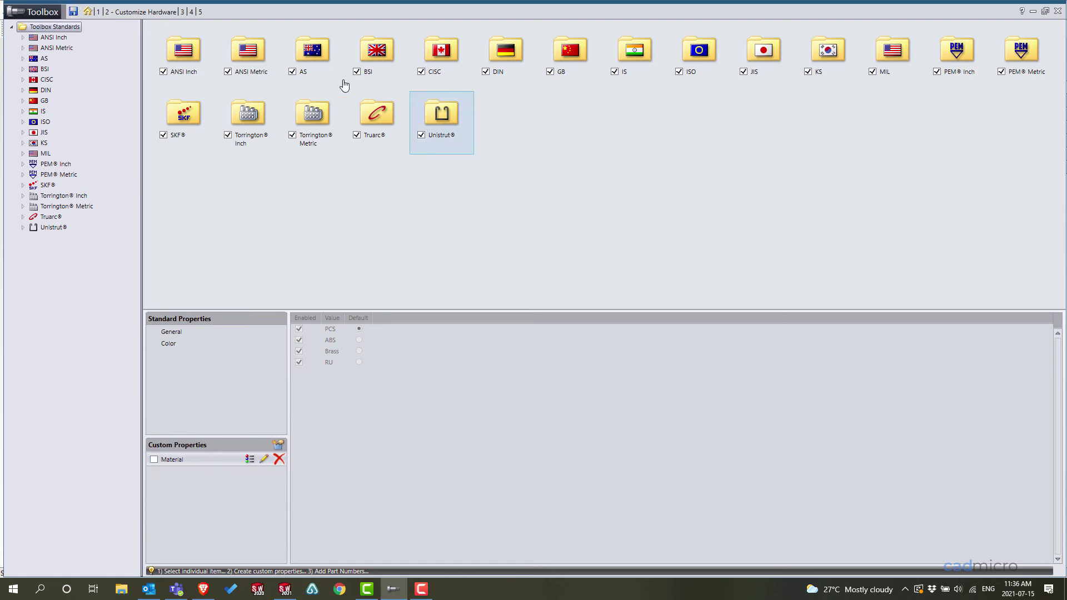
double_click(376, 114)
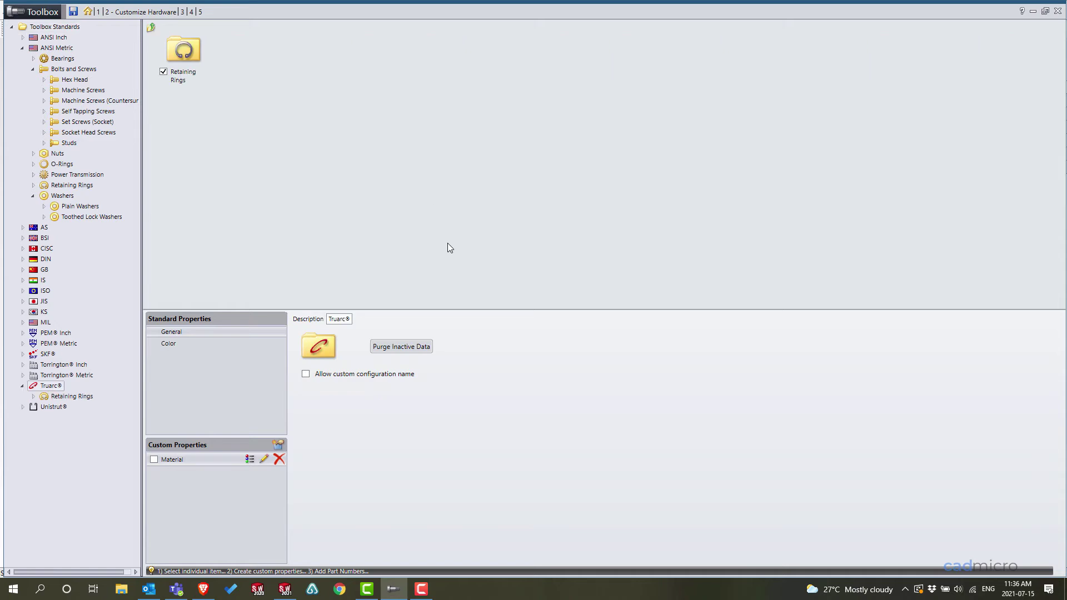
double_click(204, 51)
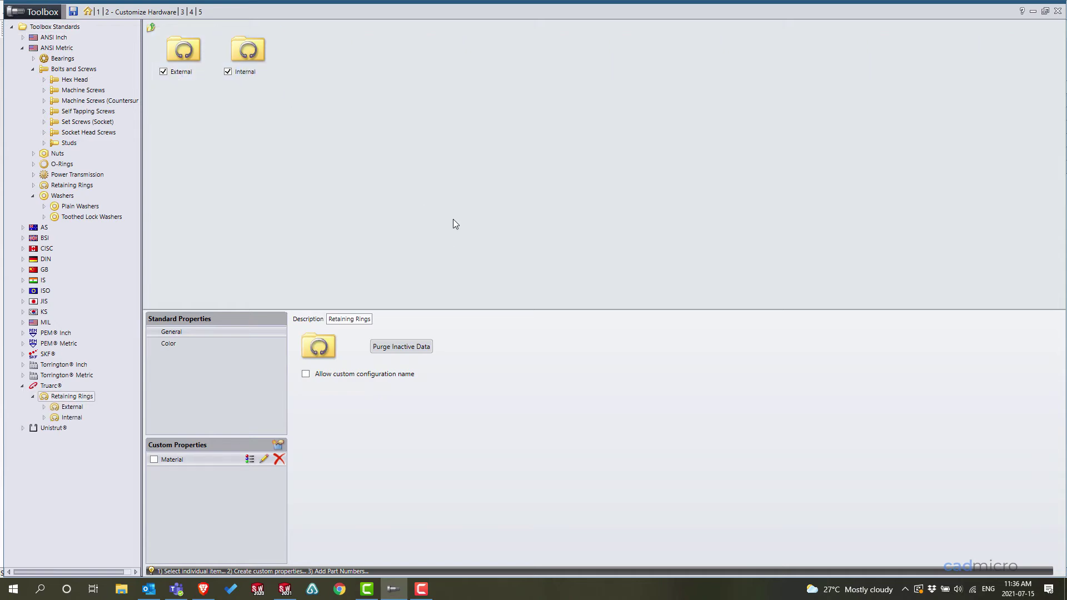
double_click(251, 48)
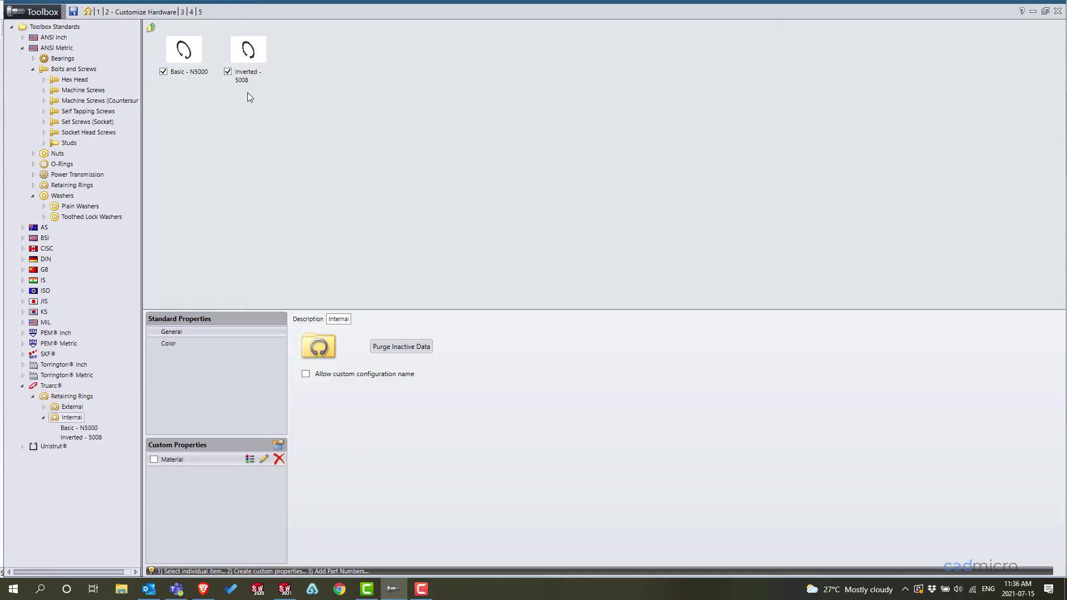
left_click(150, 28)
left_click(150, 27)
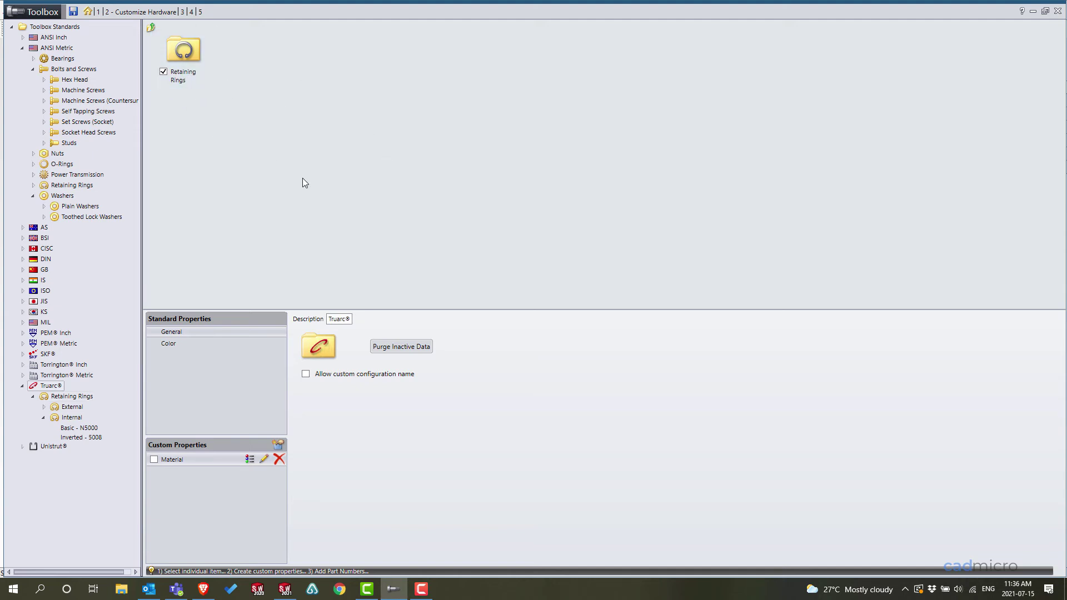
Enable the Material property for Truarc rings with RU disabled, save, and return to SOLIDWORKS.
left_click(154, 460)
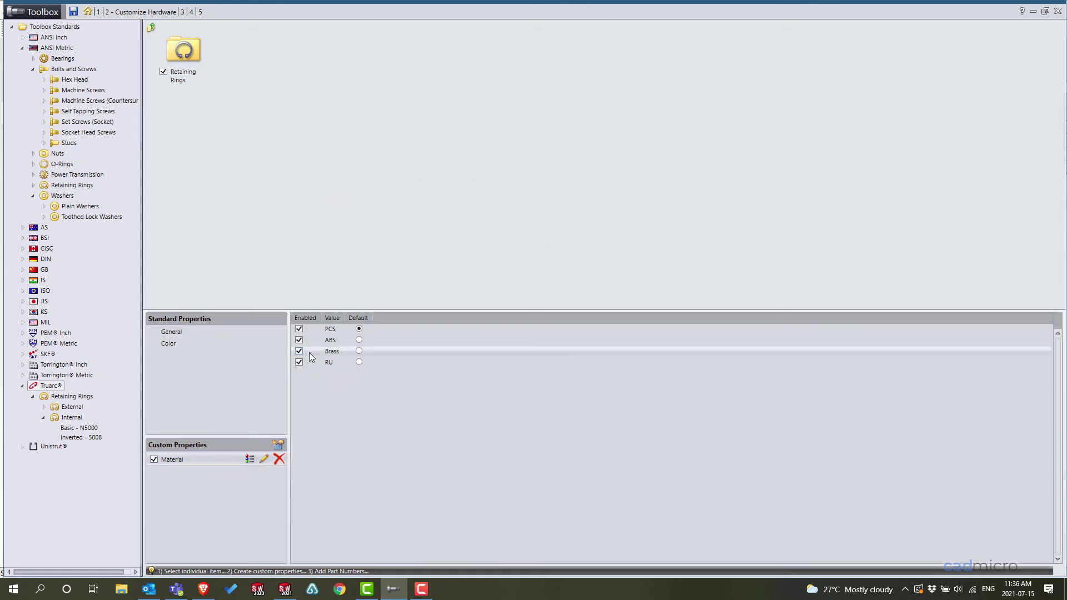
left_click(178, 84)
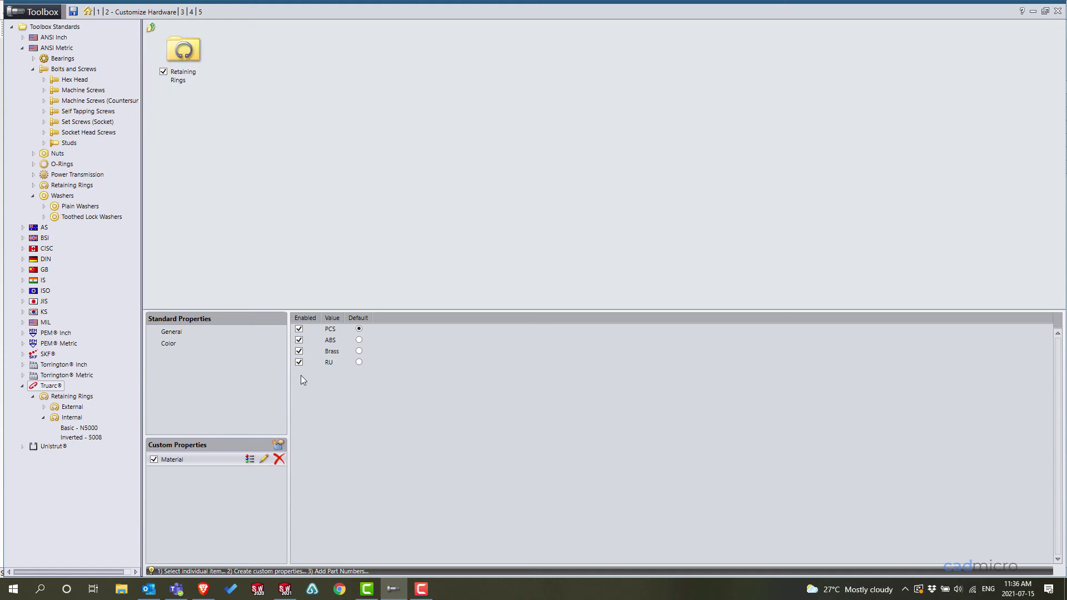
left_click(298, 360)
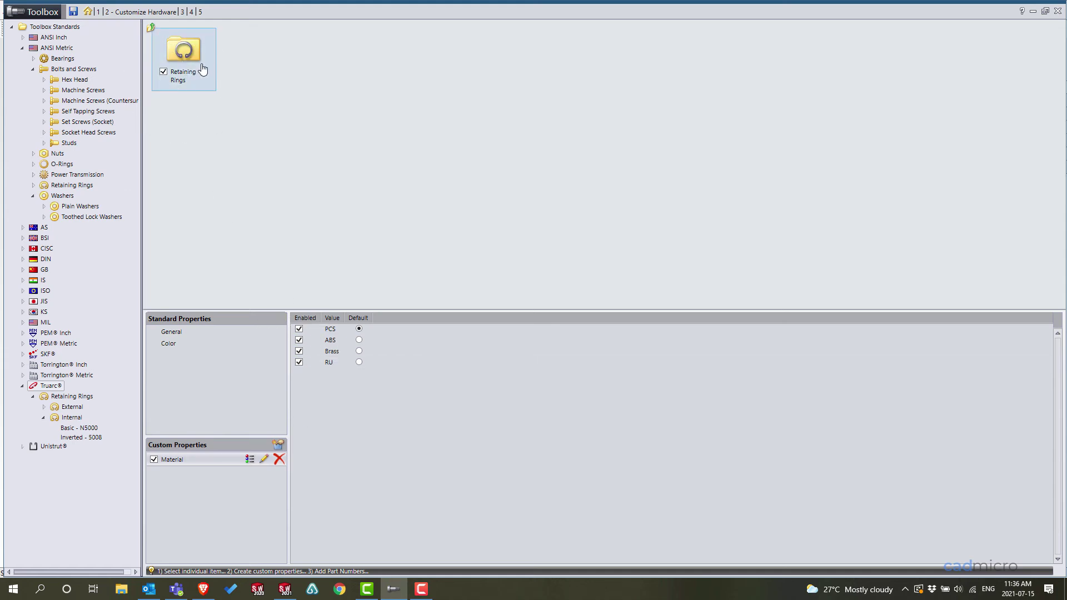
left_click(299, 362)
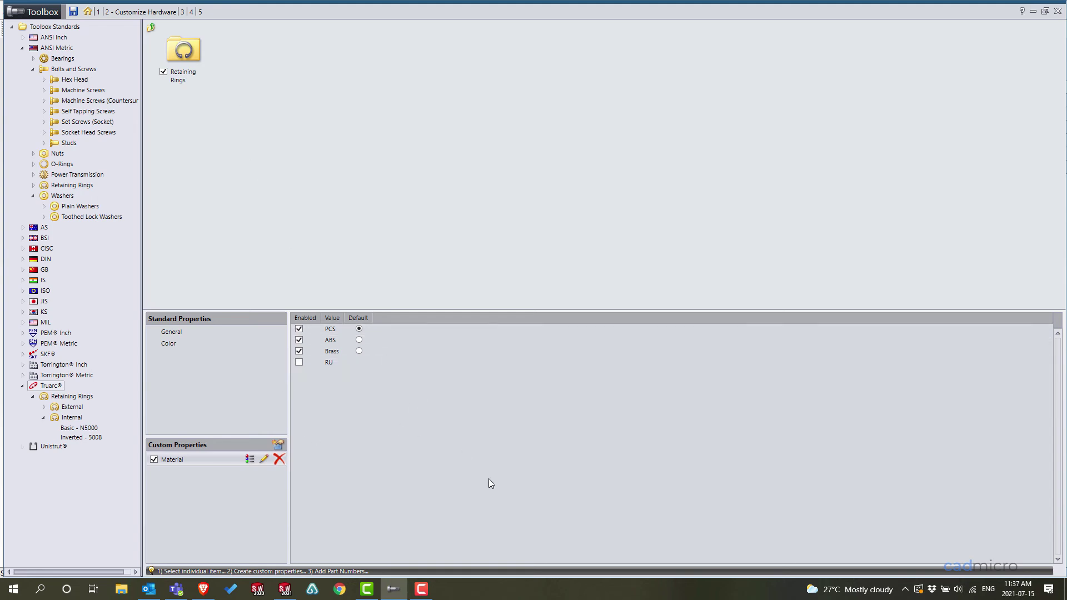
left_click(73, 11)
key("alt+Tab")
Create a new assembly from the Assembly_IN training template, skipping Begin Assembly.
left_click(189, 11)
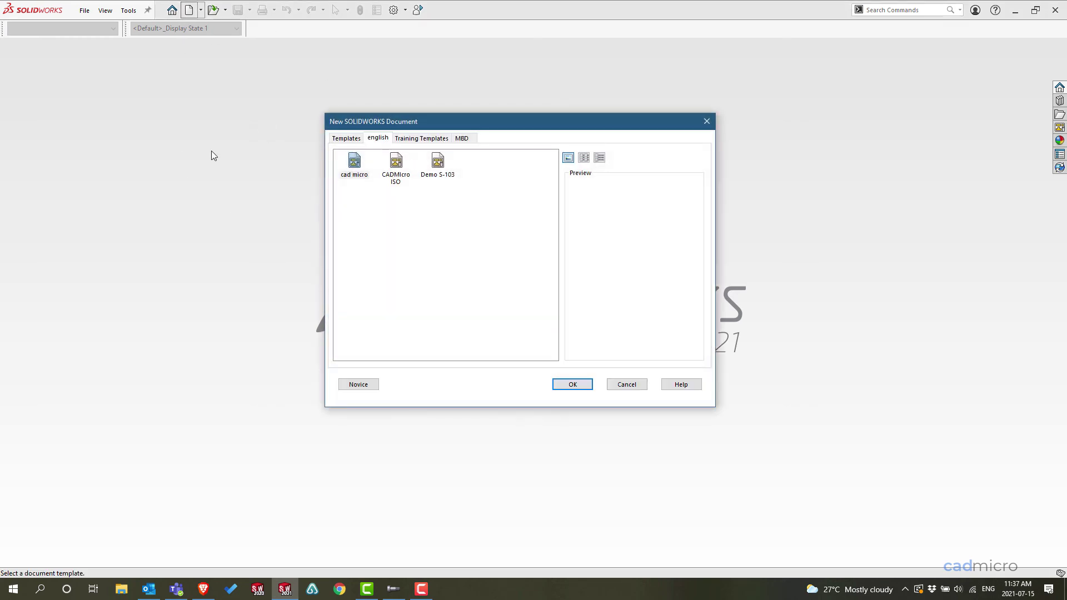
left_click(405, 138)
left_click(488, 177)
left_click(556, 385)
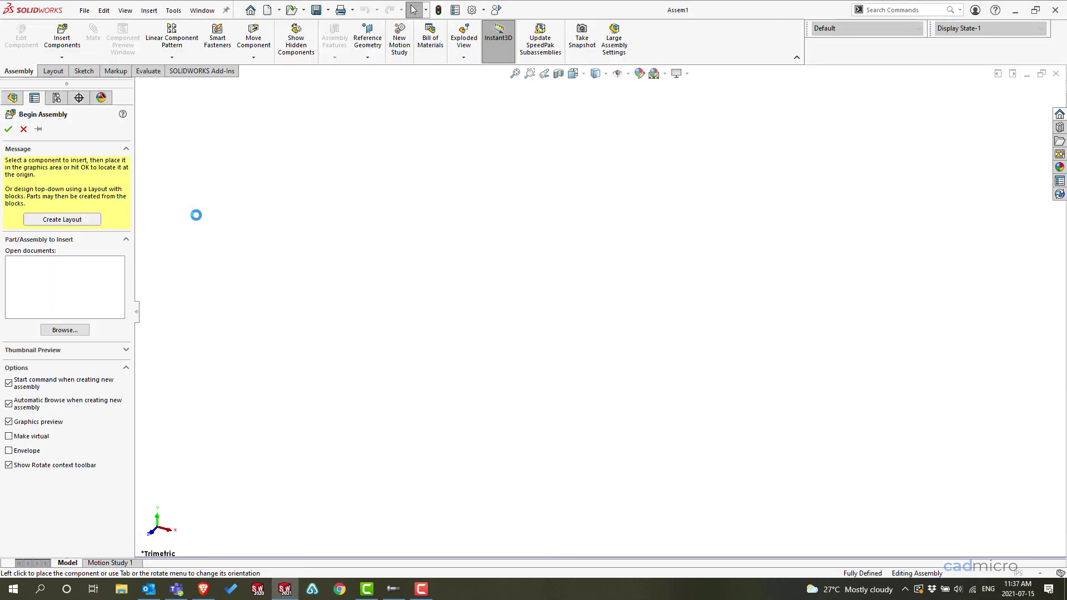
left_click(24, 129)
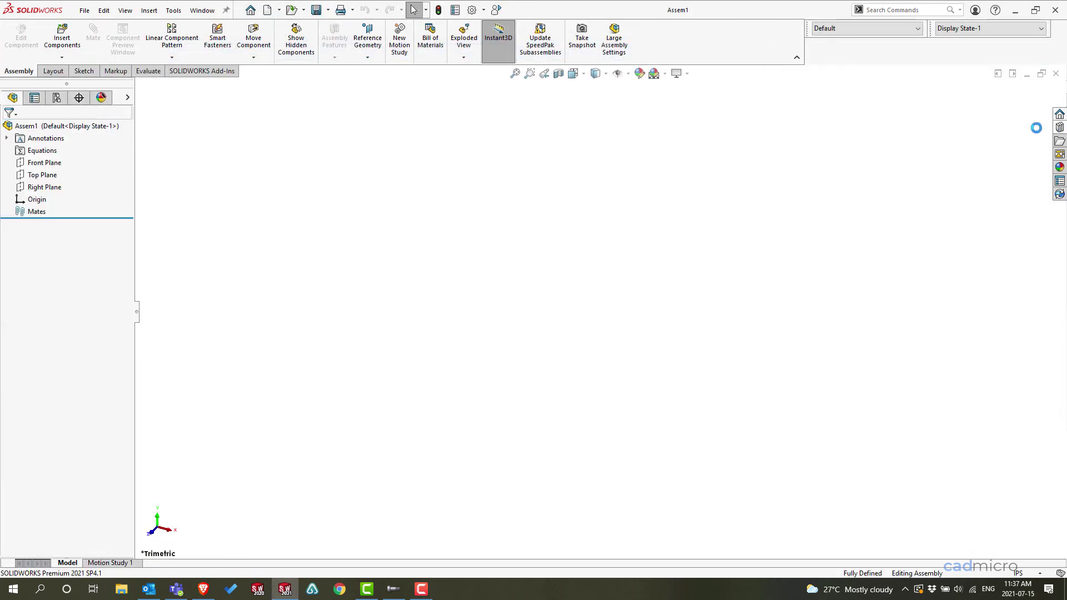
Drag a Truarc internal retaining ring from Design Library Toolbox into the assembly.
left_click(1053, 128)
left_click(866, 144)
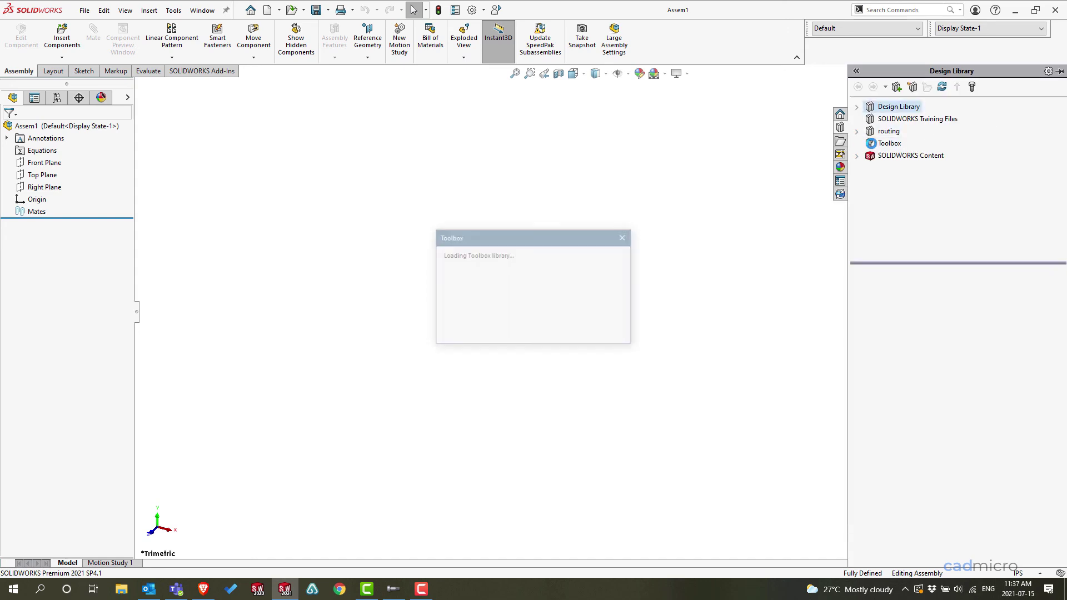
scroll(909, 239, "down", 3)
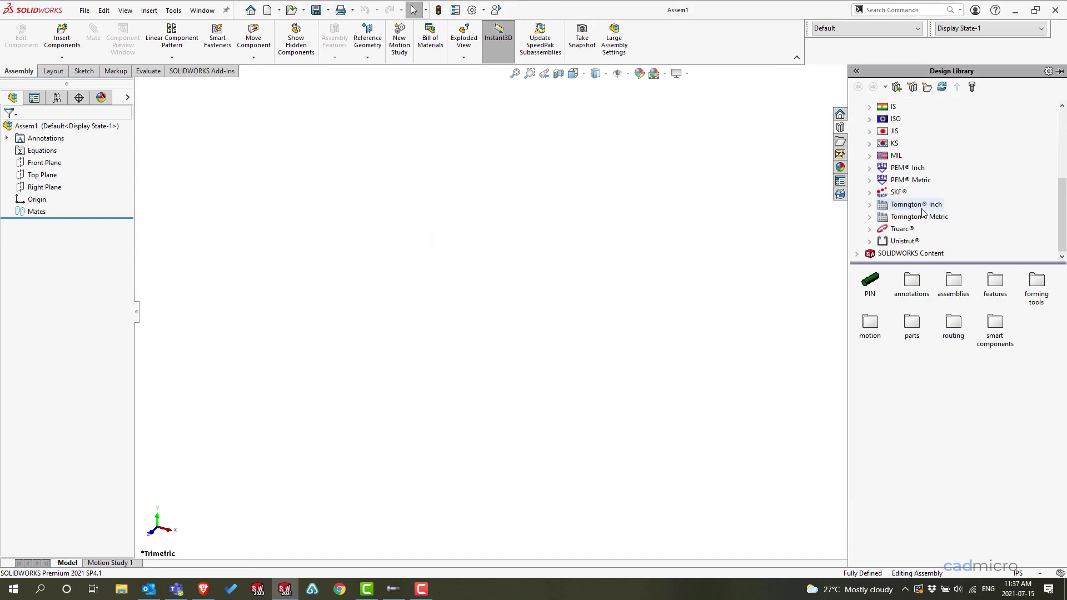
left_click(902, 229)
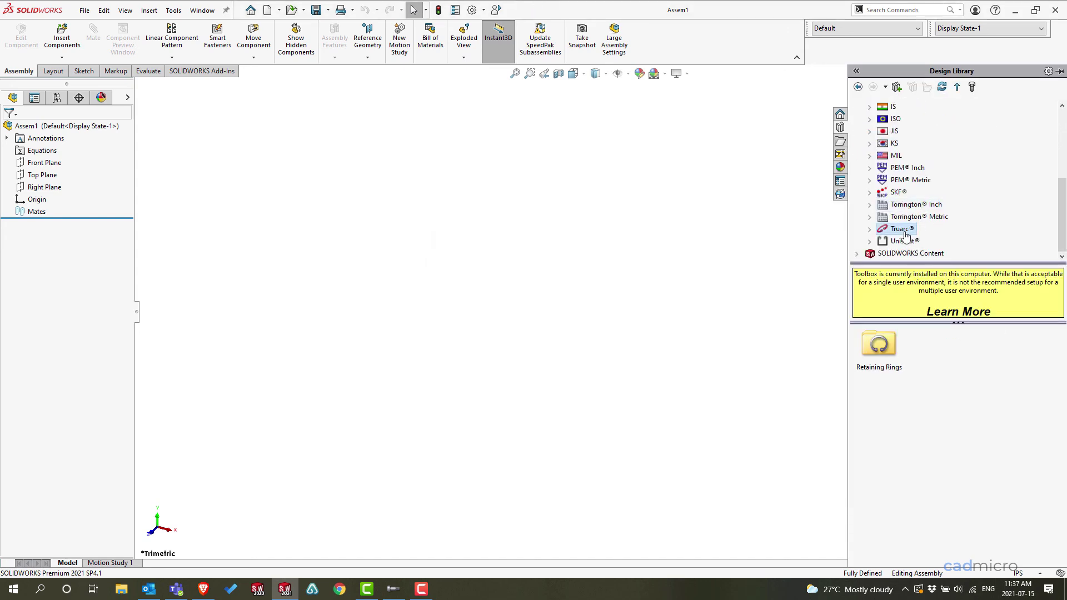
double_click(879, 348)
left_click(934, 345)
double_click(934, 345)
left_click_drag(936, 346, 470, 277)
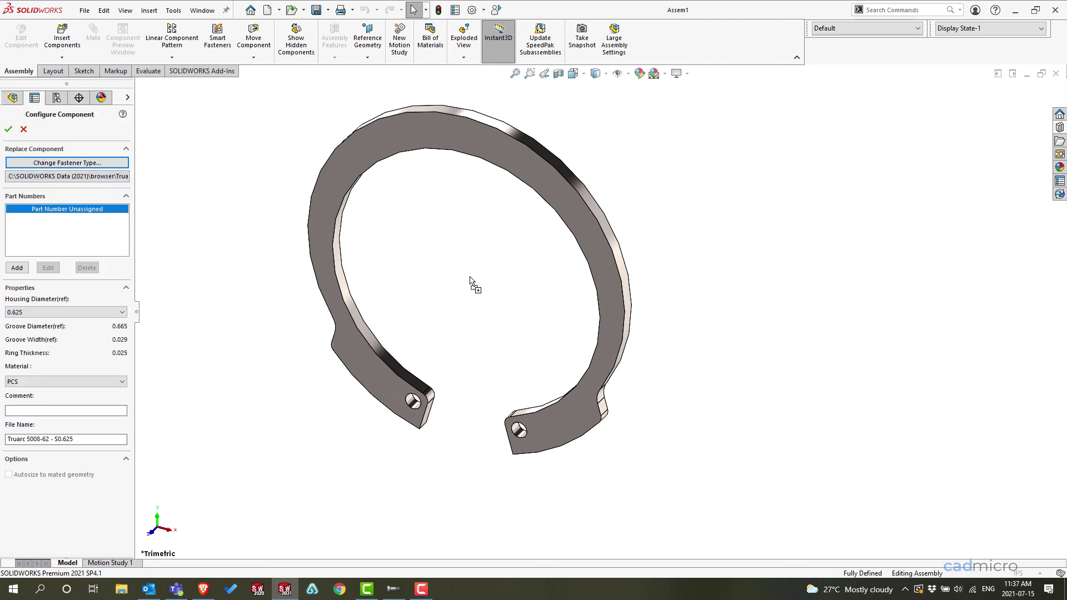
Set the ring's Material property to Brass and accept the configuration.
left_click(30, 371)
left_click(51, 382)
left_click(53, 406)
left_click(532, 150)
left_click(8, 129)
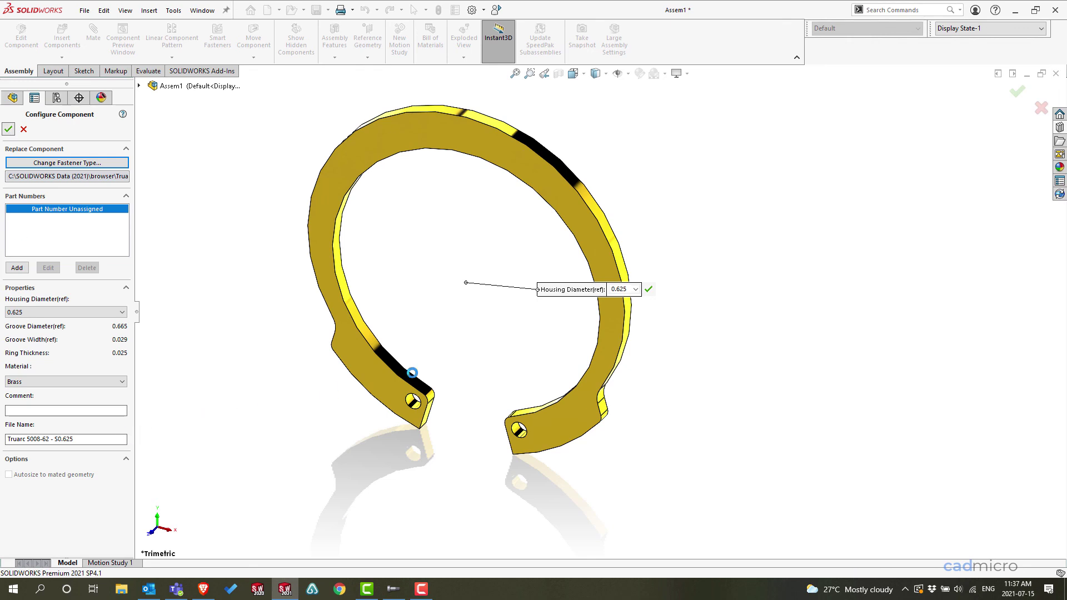
Paste a second brass ring copy beside the first in the assembly.
key("ctrl+c")
key("ctrl+v")
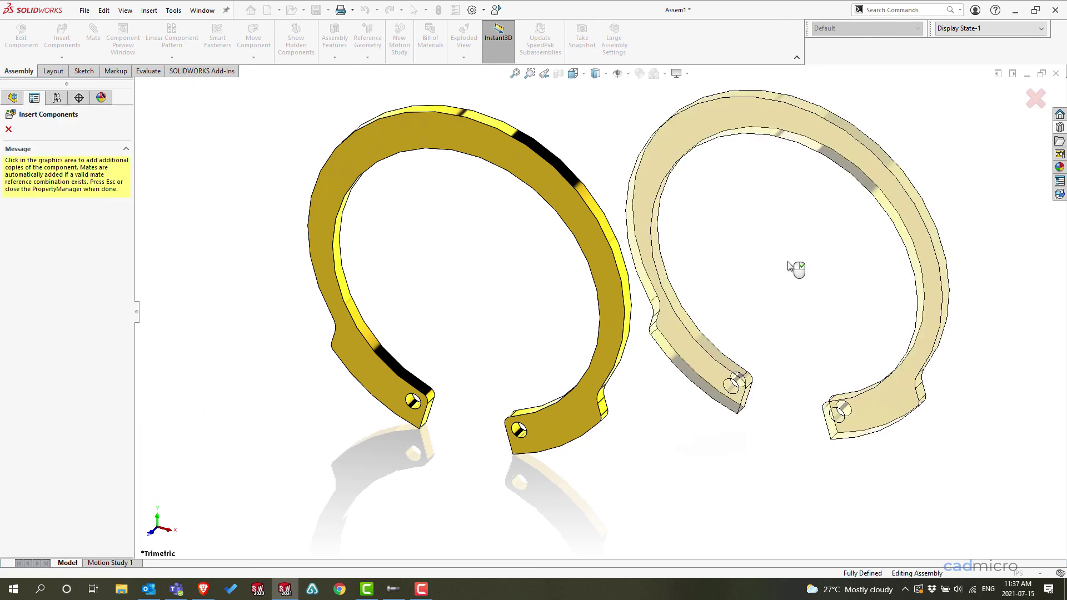
left_click(790, 267)
key("Escape")
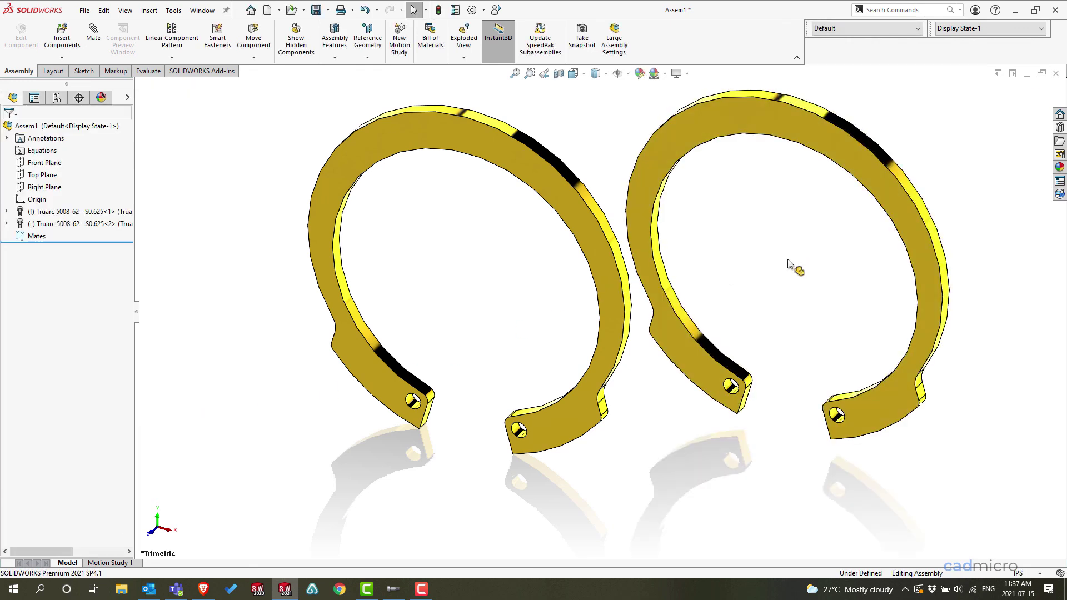